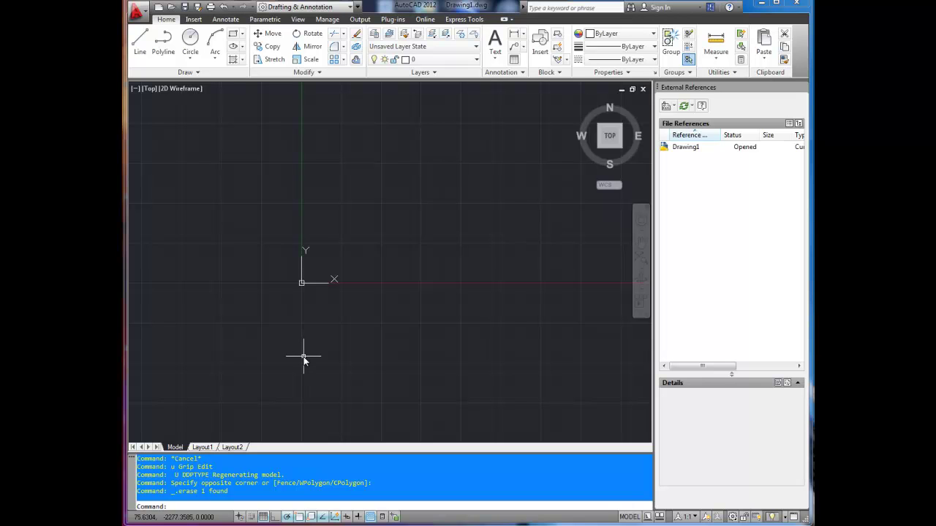
Place a single point at the coordinates 200,200,0 with the POINT command
key("Escape")
key("Escape")
key("Escape")
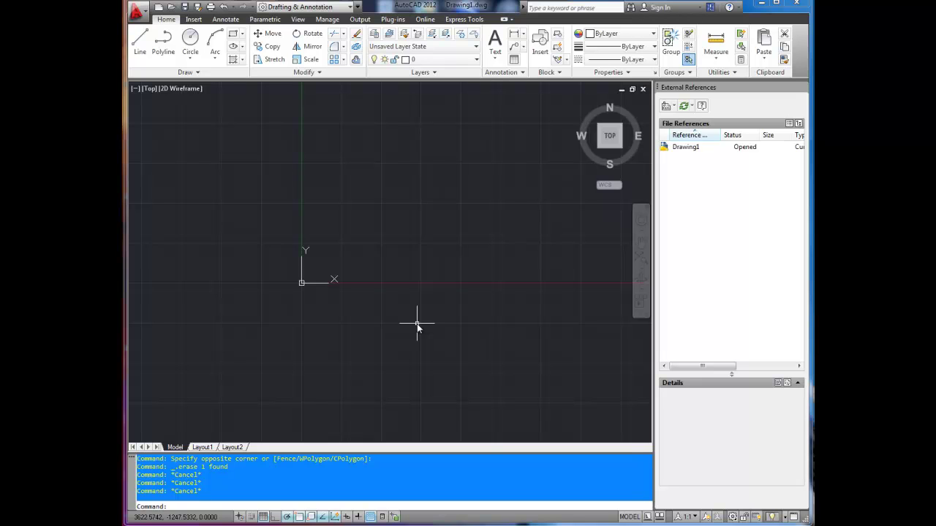
type("POINT")
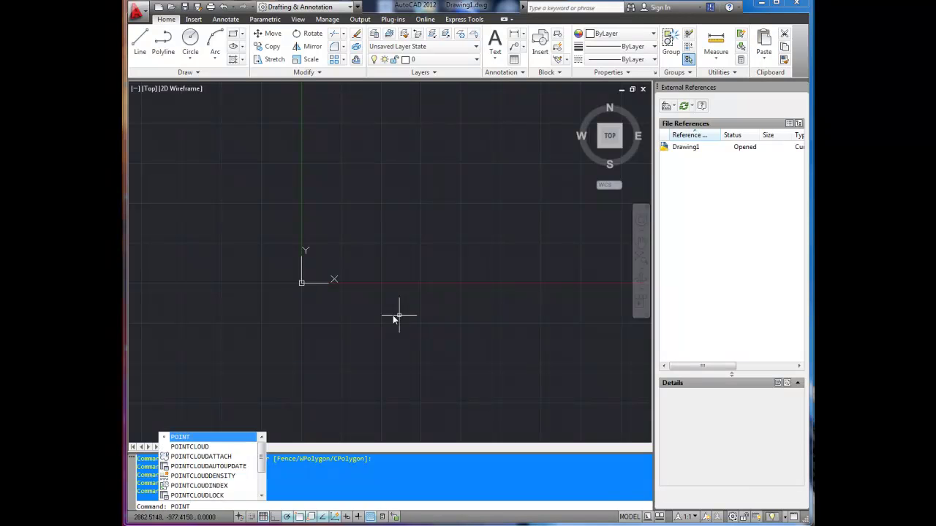
left_click(189, 438)
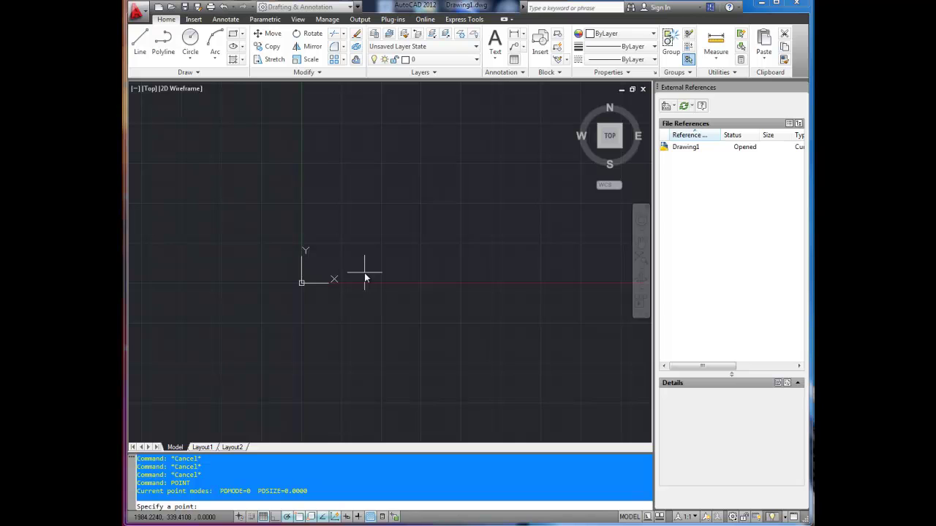
type("200,200,0")
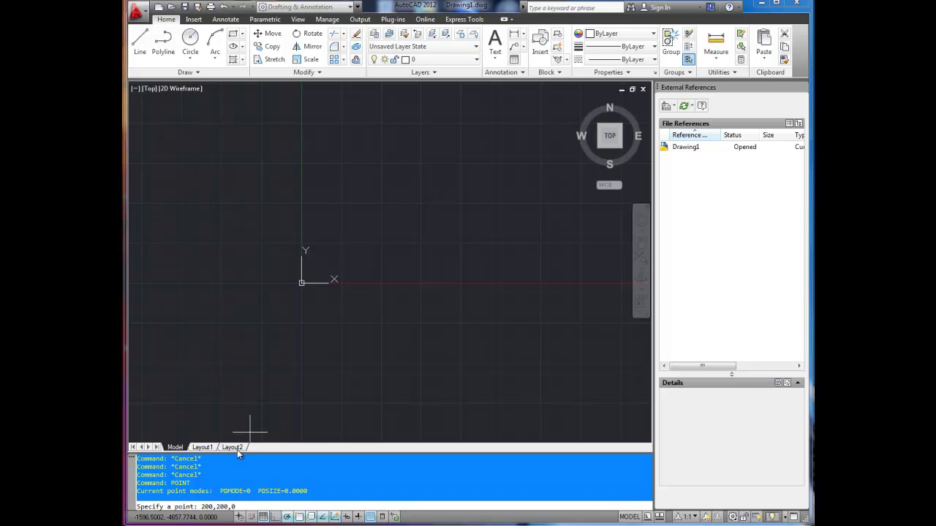
key("Right")
key("Right")
key("Right")
key("Right")
key("Right")
key("Right")
key("Right")
key("Right")
key("Right")
key("Return")
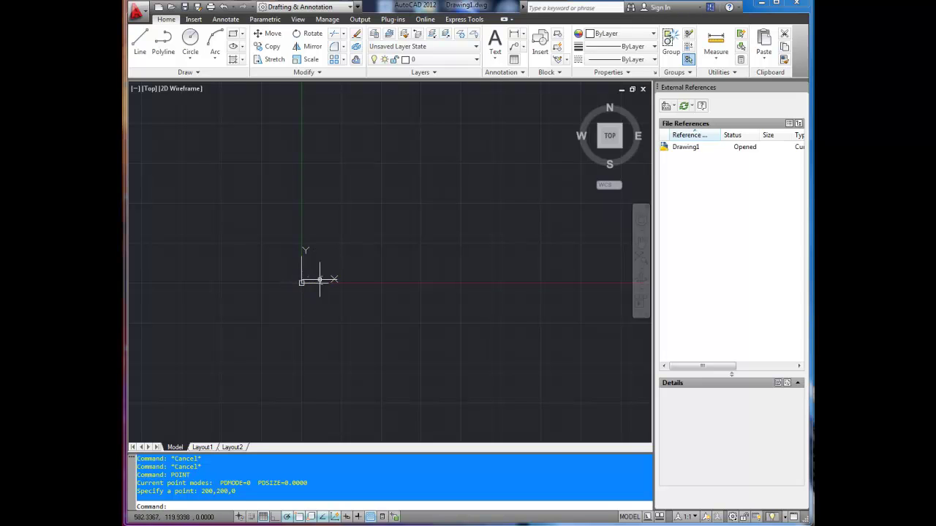
scroll(283, 271, "up", 3)
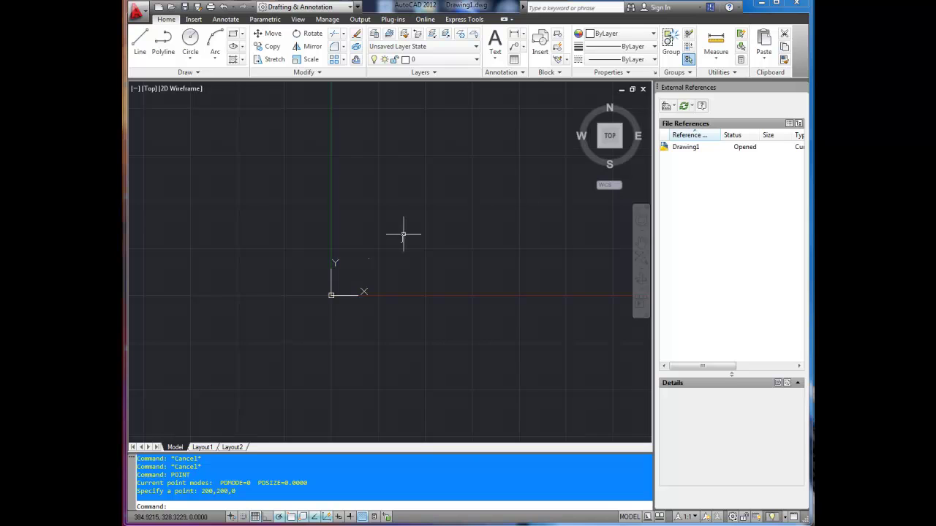
scroll(380, 260, "up", 3)
scroll(345, 271, "up", 2)
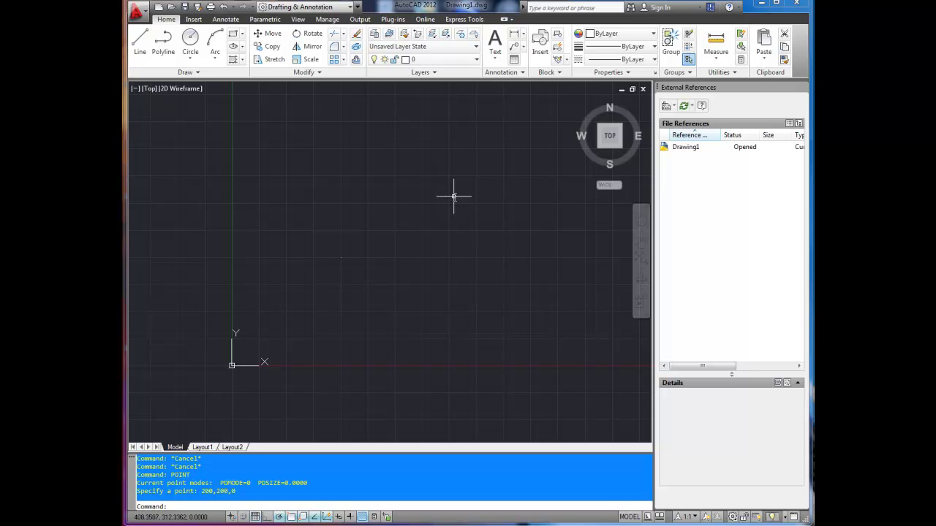
key("F3")
key("F3")
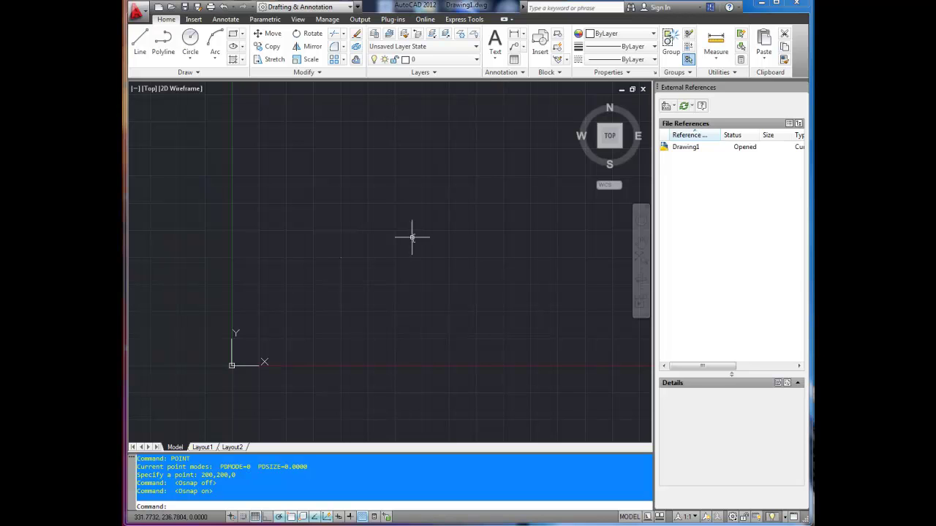
Set the point style to the circle with a diagonal cross and the point size to 15% relative to the screen
type("DDP")
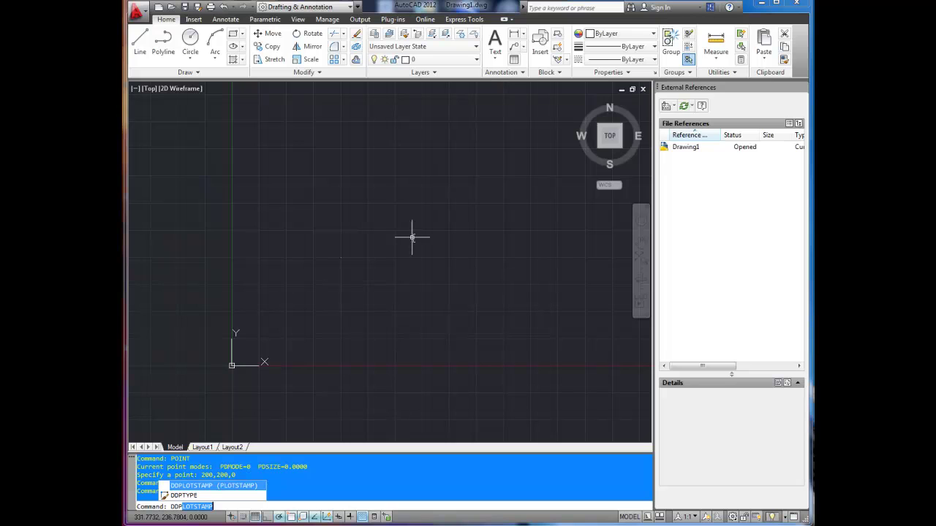
key("Down")
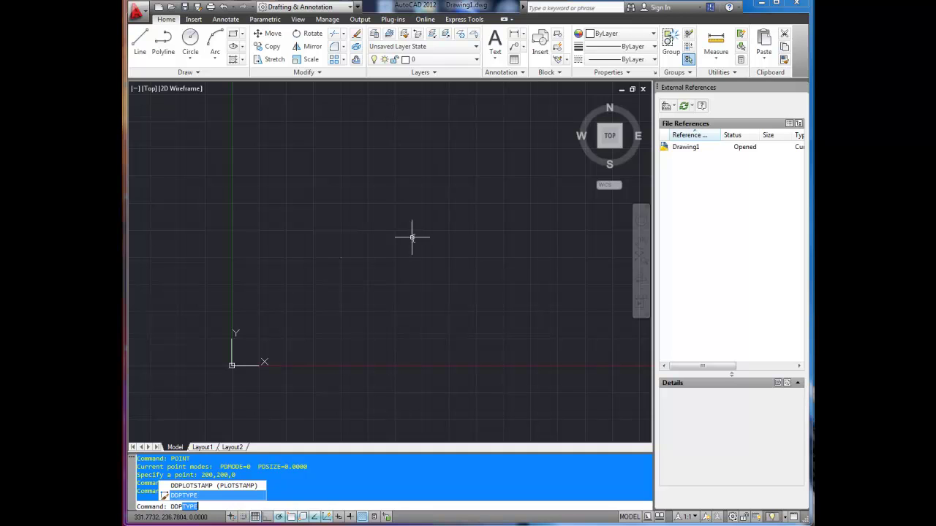
type("TYPE")
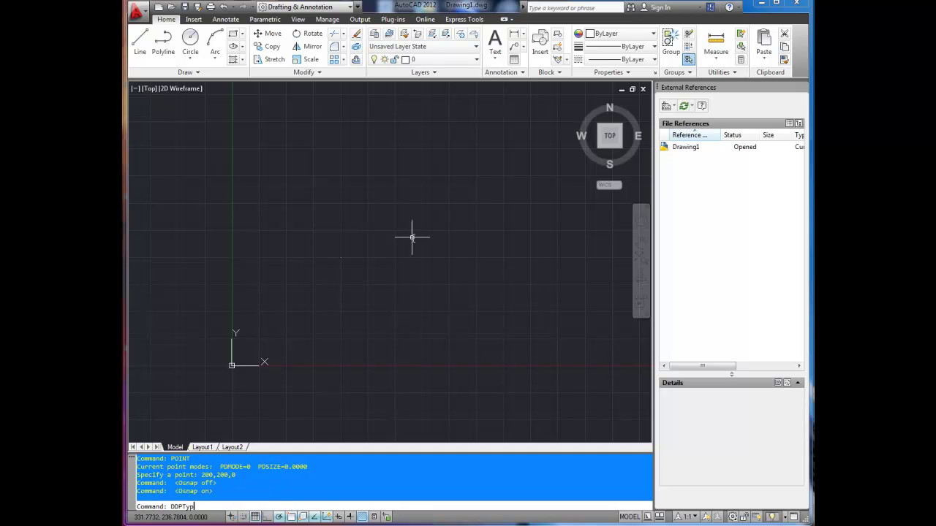
key("Return")
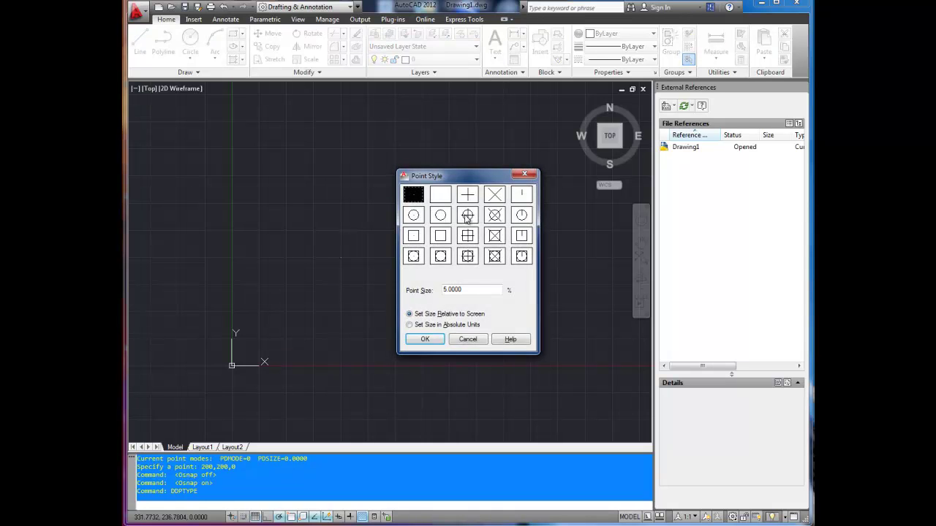
left_click_drag(458, 177, 489, 158)
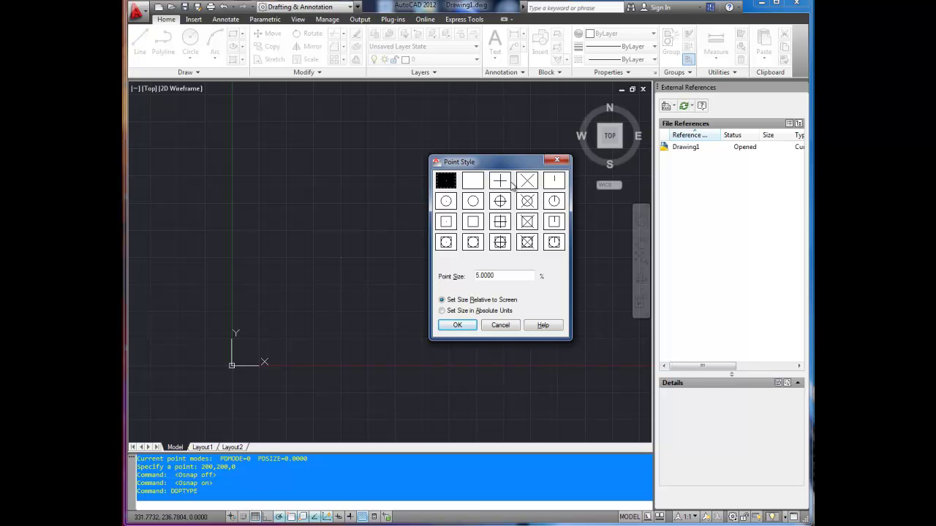
left_click(529, 208)
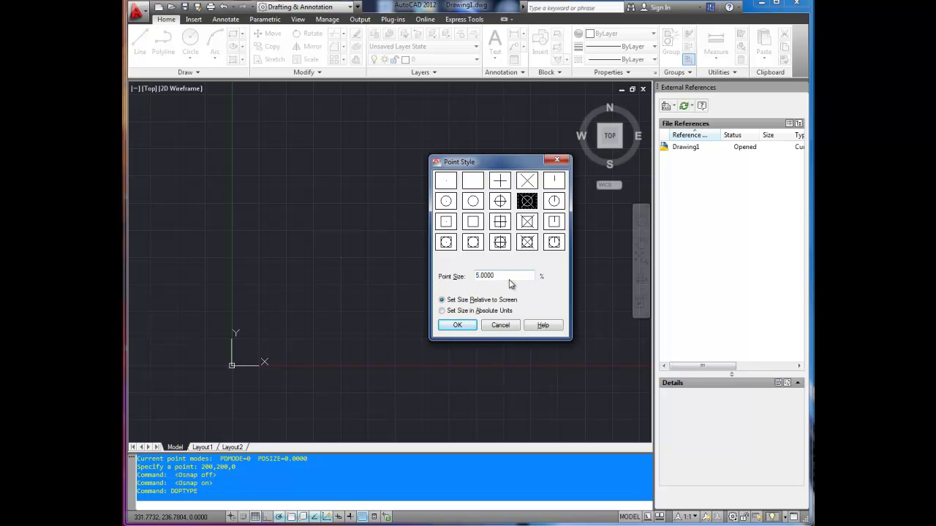
left_click(476, 277)
type("1")
key("Return")
Regenerate the model at a close view and again at a wider view to refresh the point's screen-relative size
scroll(419, 279, "up", 2)
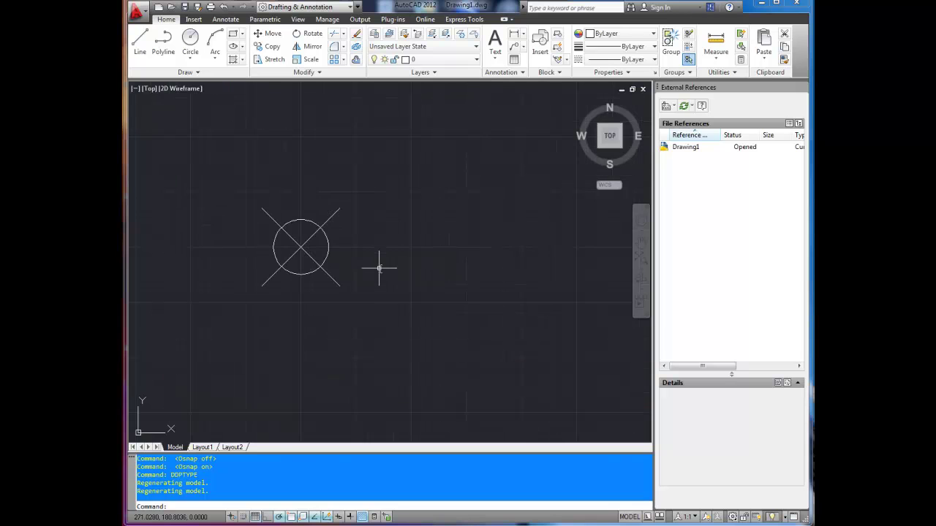
type("REGEn")
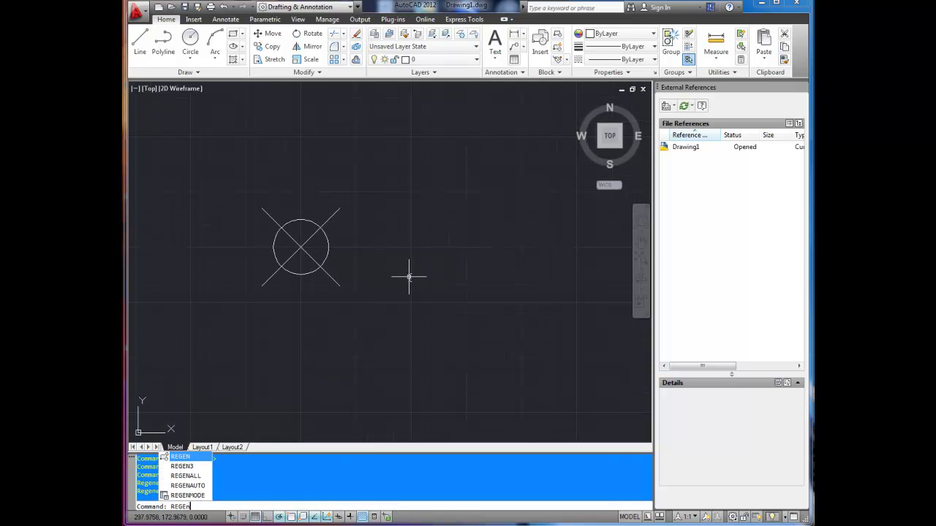
key("Return")
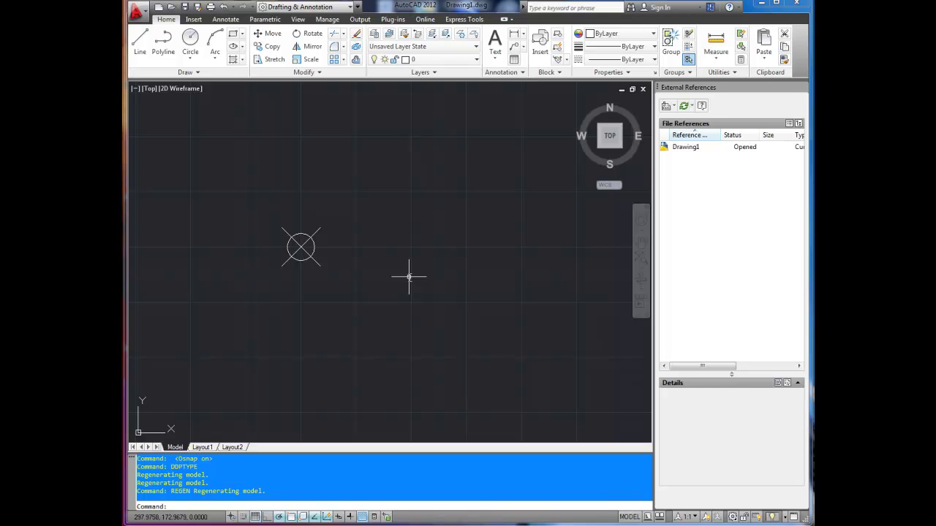
scroll(409, 277, "down", 5)
middle_click_drag(407, 266, 351, 258)
type("REGEN")
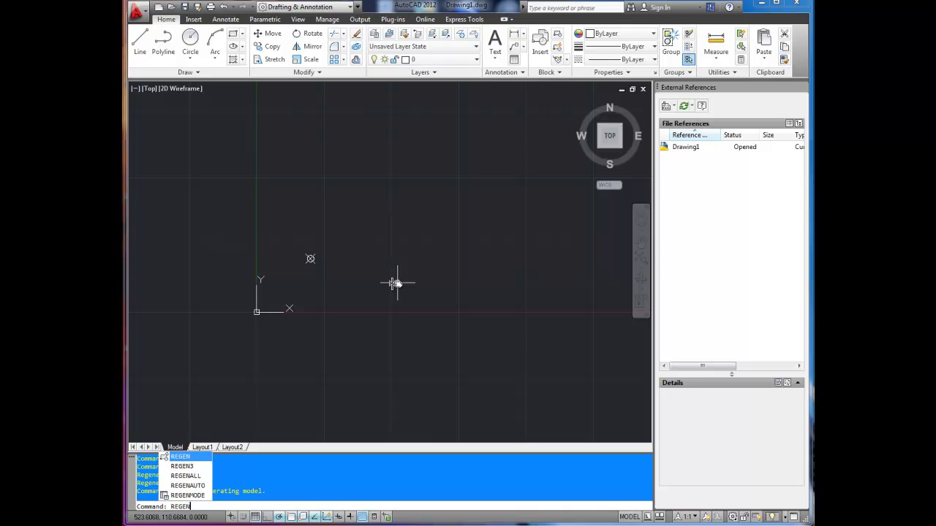
key("Return")
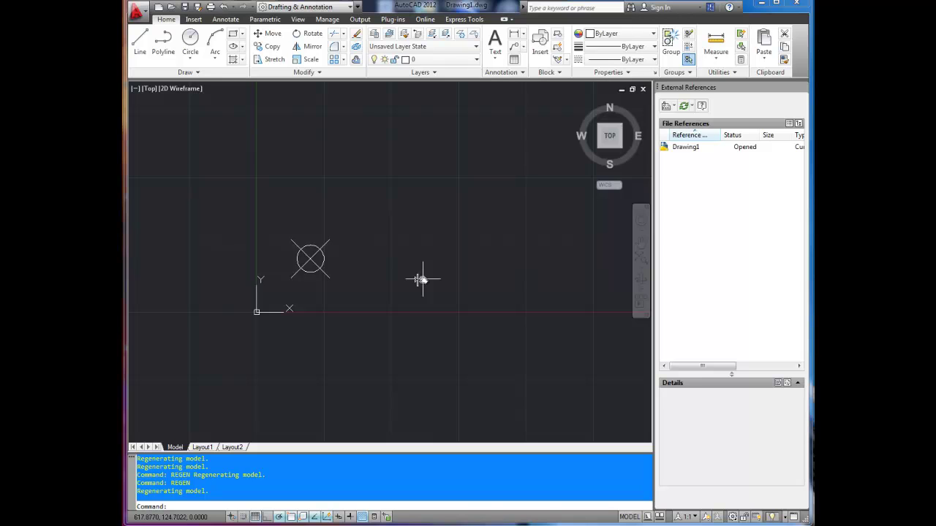
Change the point style's sizing to absolute units with DDPTYPE
type("DDPTyPE")
key("Return")
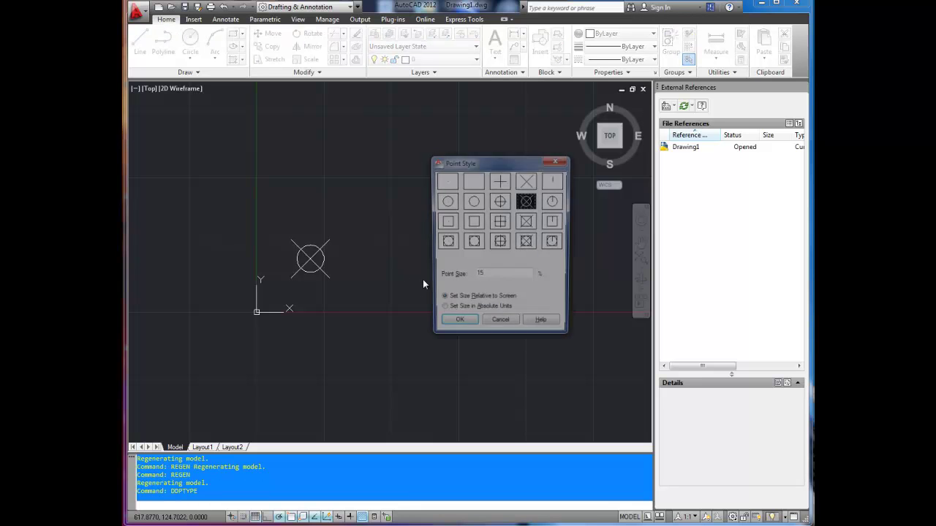
left_click(442, 311)
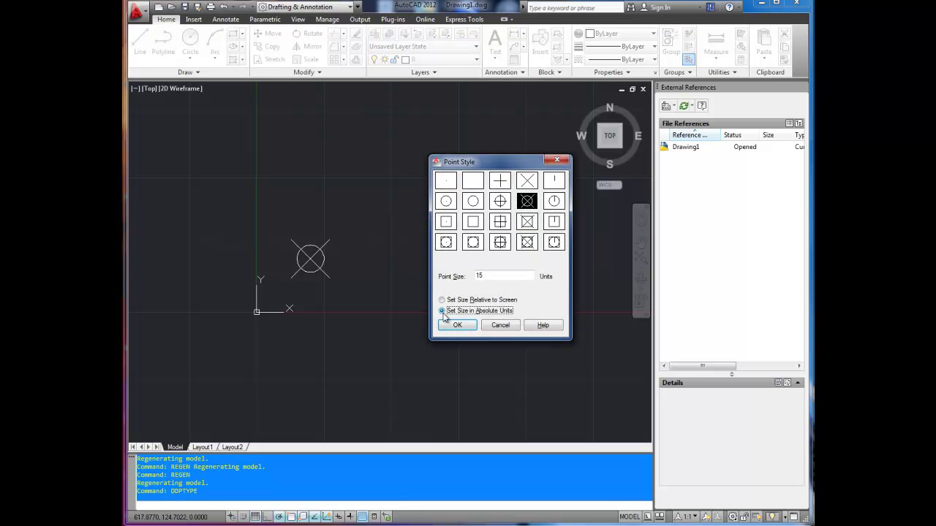
left_click(459, 325)
Regenerate the model at a closer view and compare the point's absolute size at different zoom levels
scroll(292, 261, "up", 4)
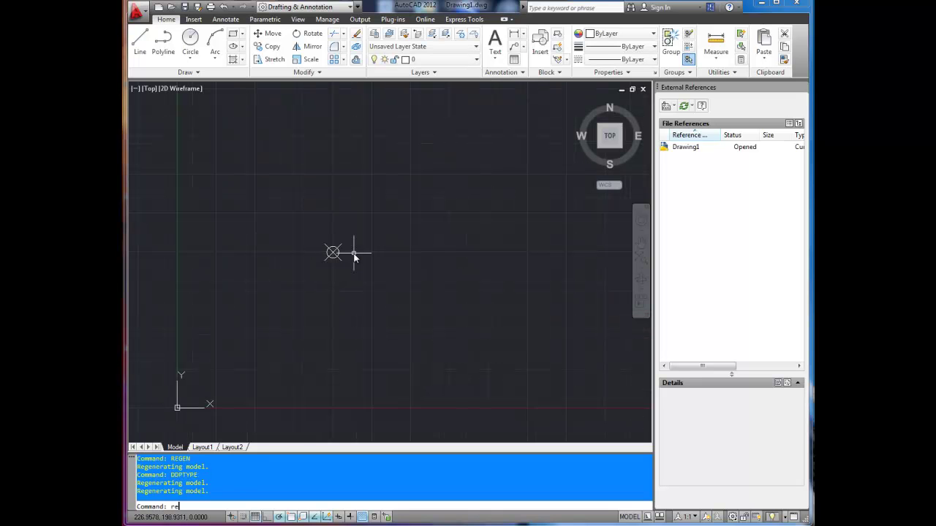
type("regen")
key("Return")
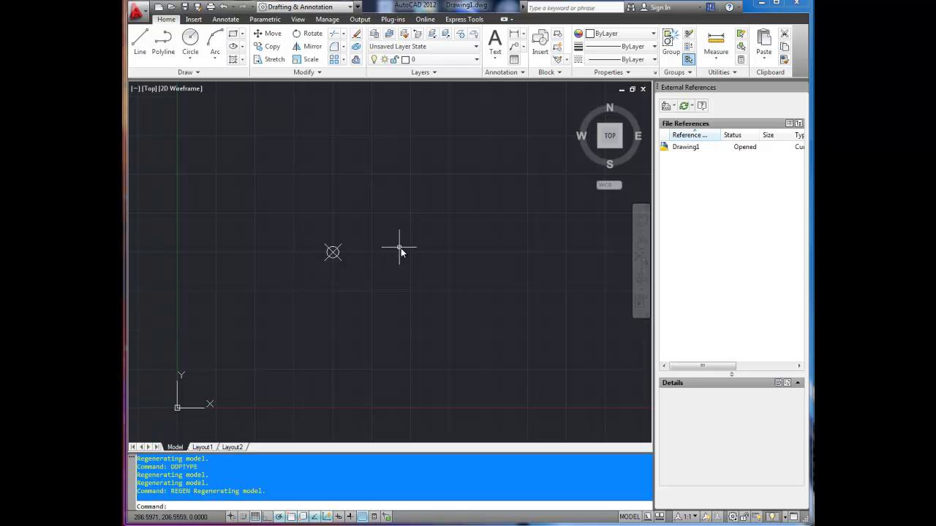
scroll(396, 249, "down", 5)
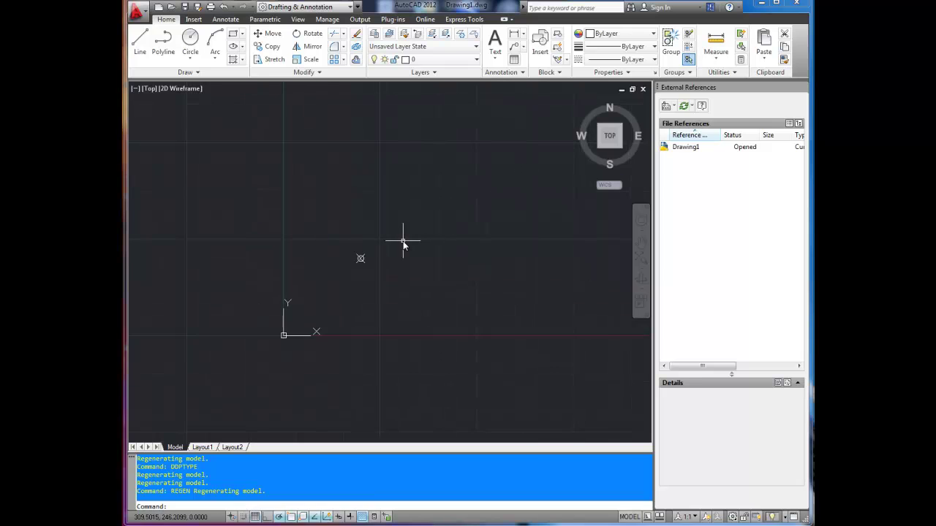
middle_click_drag(490, 223, 430, 218)
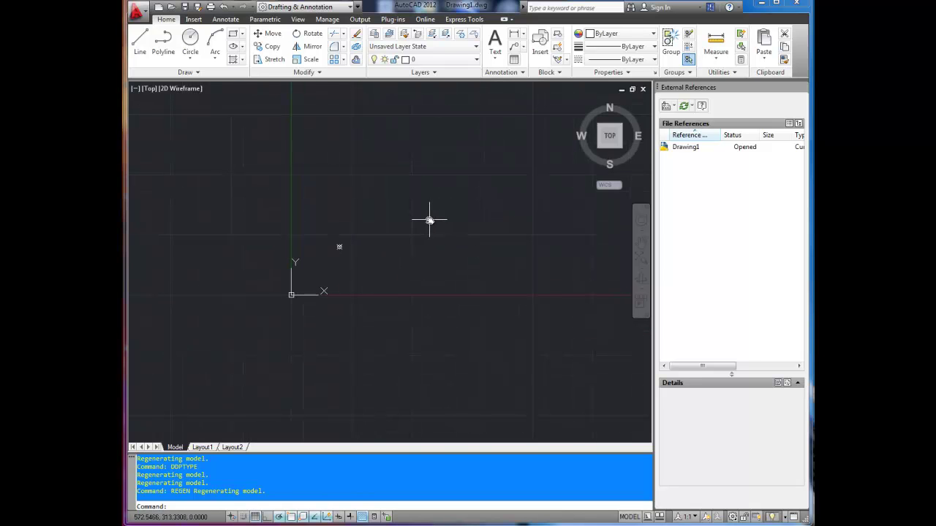